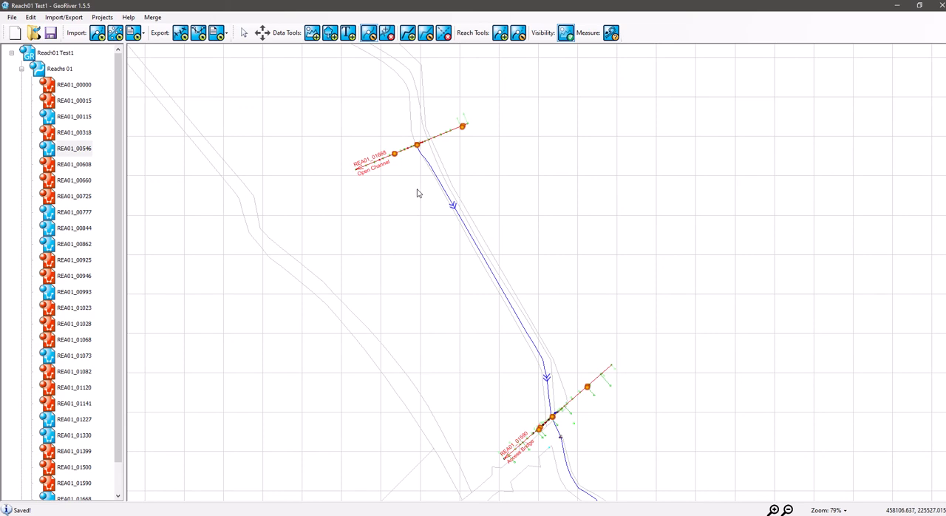
- Open cross section REA01_00546 from the reach and display its surface materials with the EACSD CES Painter
left_click_drag(406, 175, 422, 216)
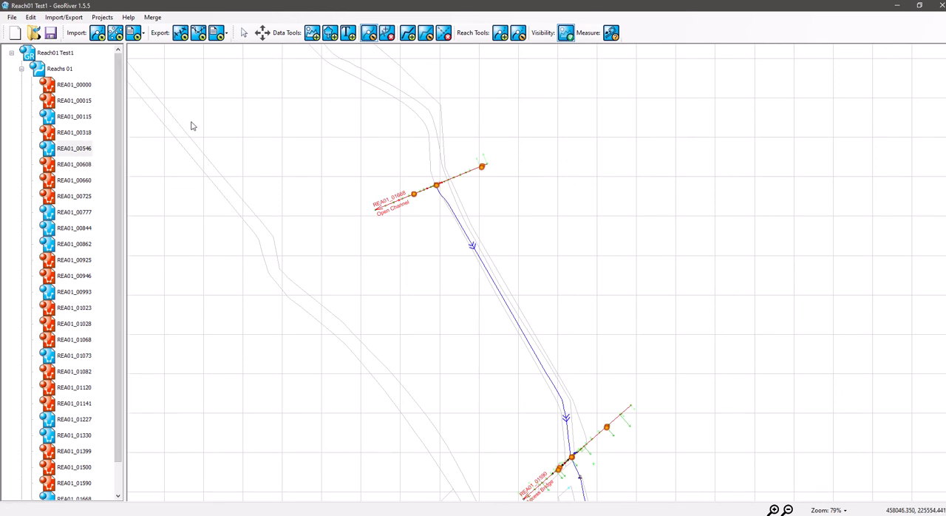
scroll(124, 151, "down", 1)
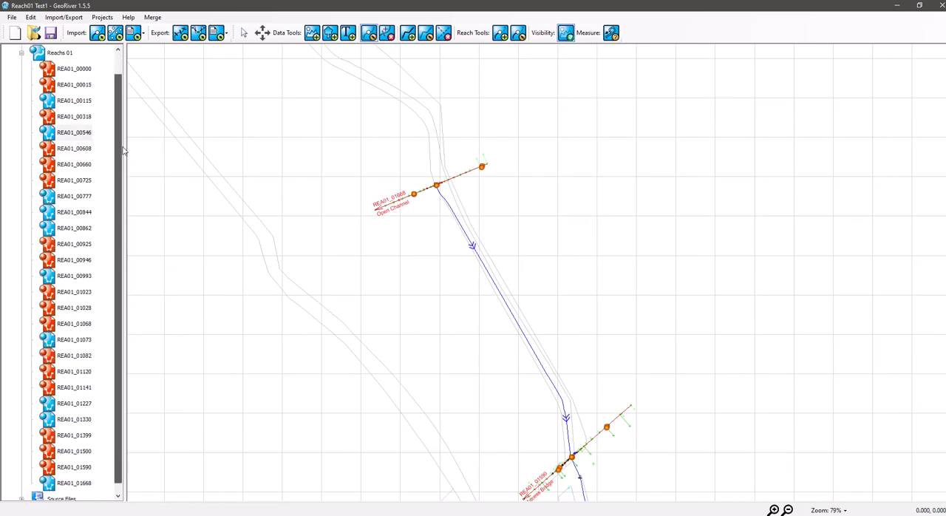
scroll(124, 151, "up", 1)
double_click(81, 151)
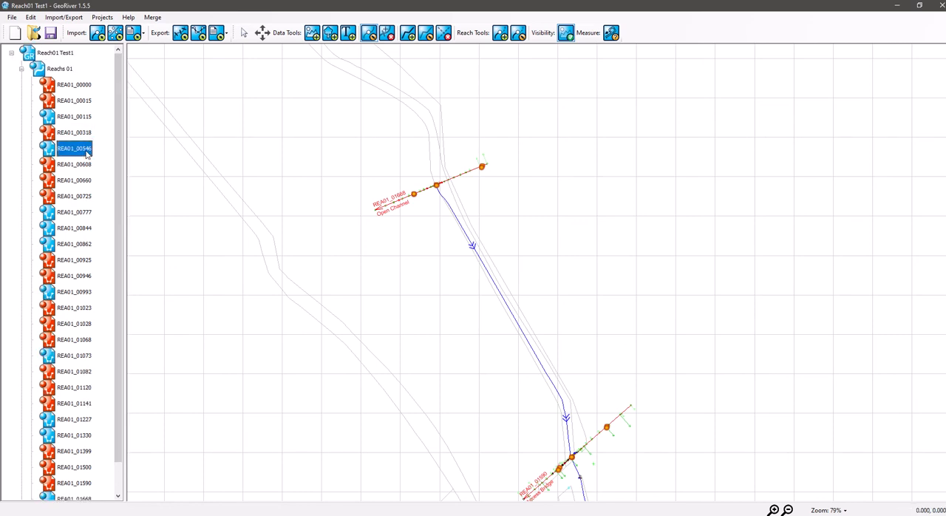
left_click_drag(444, 57, 584, 67)
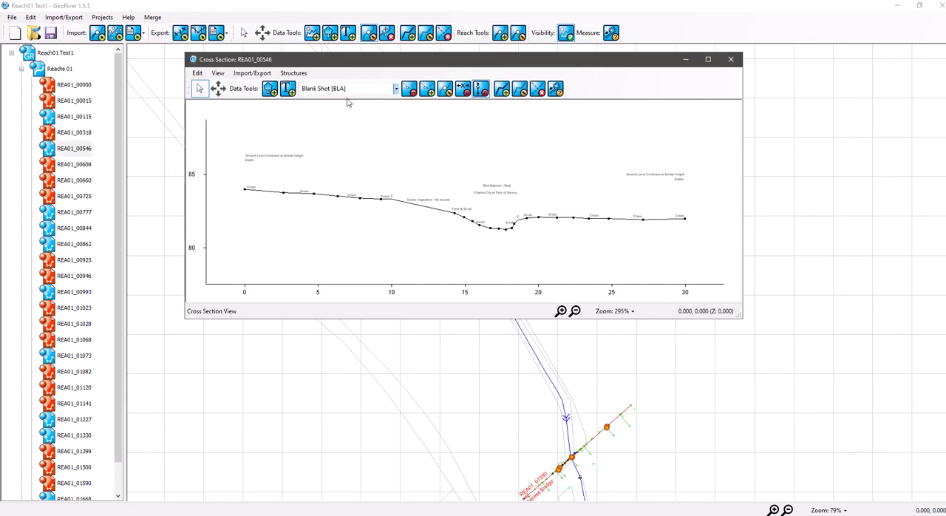
left_click(304, 77)
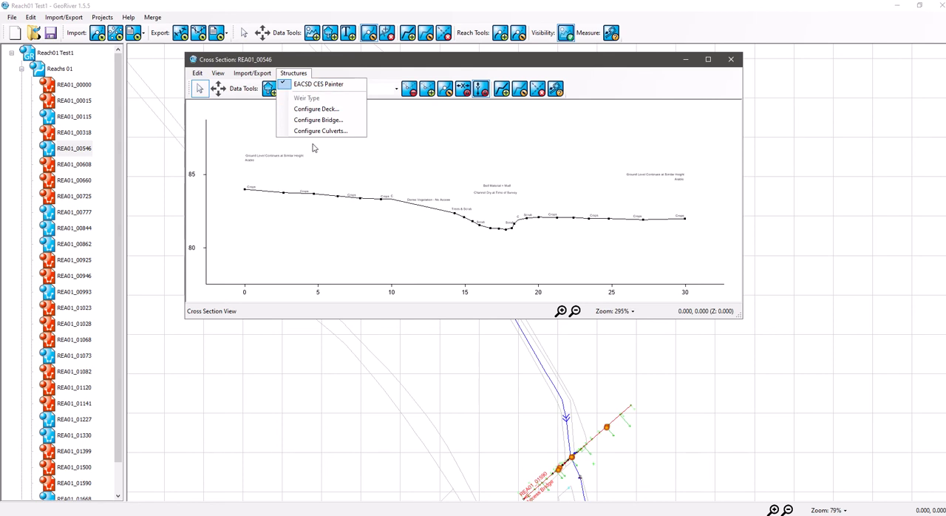
left_click(318, 85)
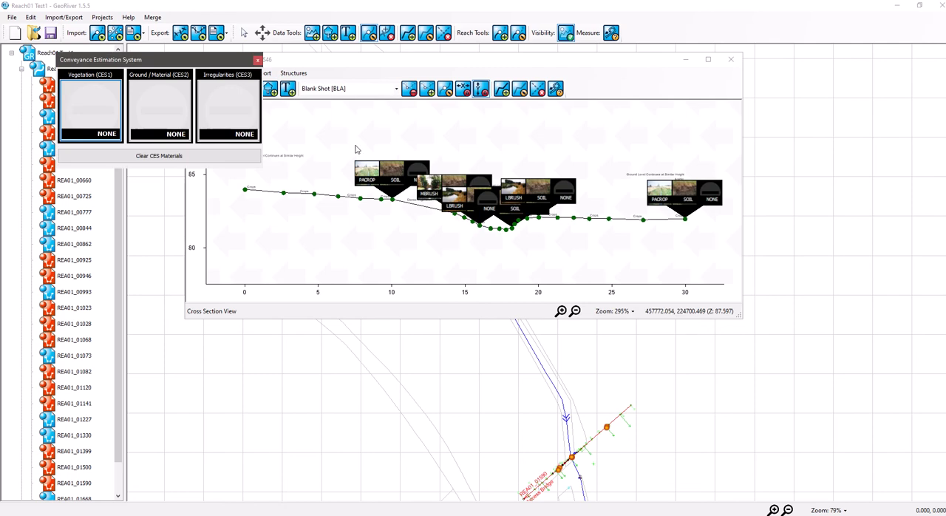
- Examine the vegetation and ground material tags assigned along the whole REA01_00546 profile, from its 30 m end back to chainage 0
left_click_drag(423, 224, 333, 244)
scroll(534, 224, "up", 3)
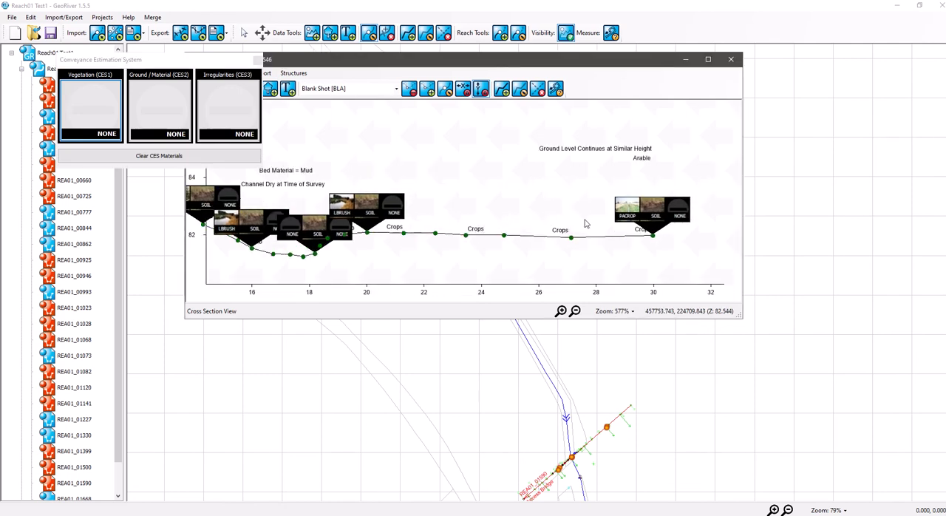
left_click_drag(477, 210, 634, 189)
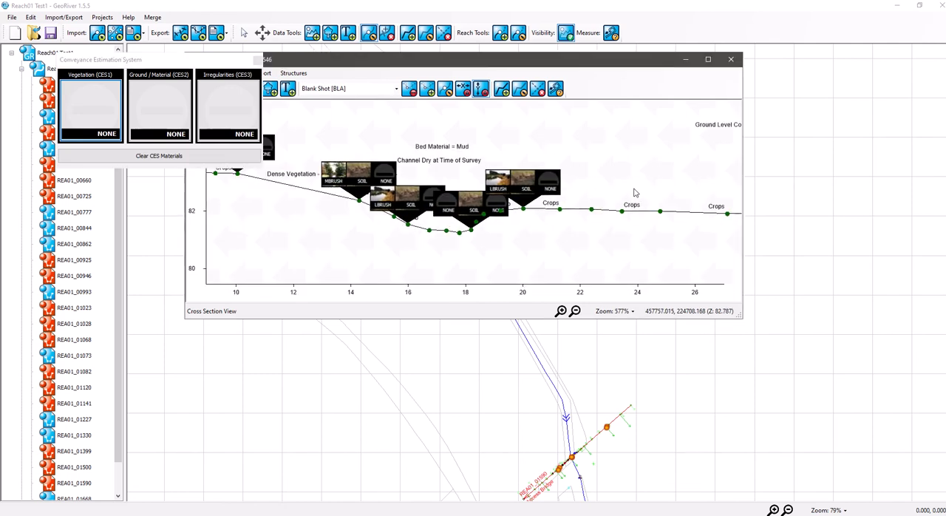
left_click_drag(376, 230, 498, 229)
left_click_drag(412, 221, 551, 248)
left_click_drag(328, 252, 428, 261)
left_click_drag(614, 255, 262, 225)
left_click_drag(672, 231, 494, 228)
scroll(643, 226, "up", 3)
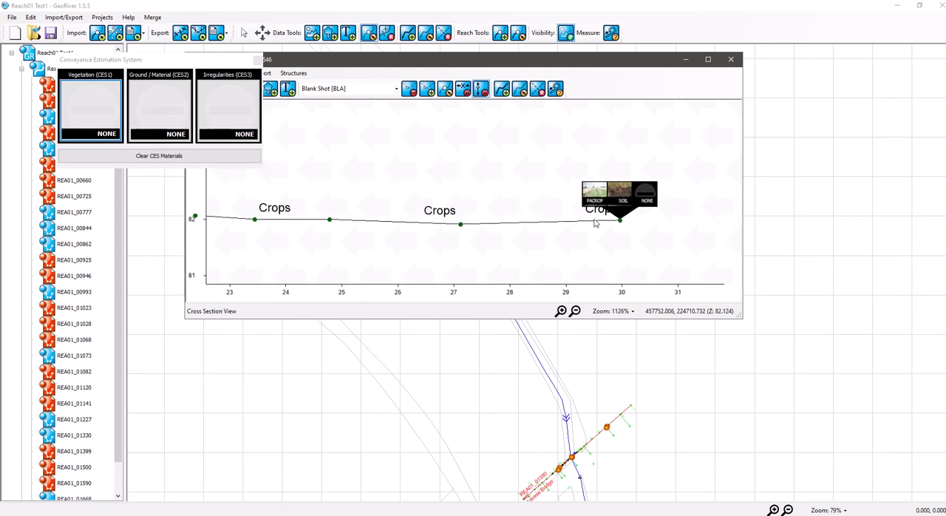
left_click_drag(520, 249, 642, 233)
left_click_drag(442, 241, 616, 235)
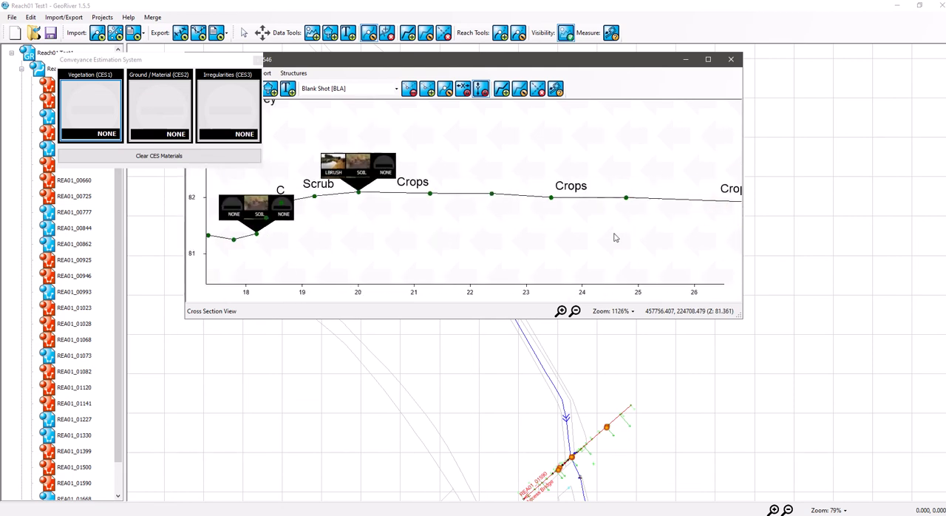
left_click_drag(408, 227, 629, 227)
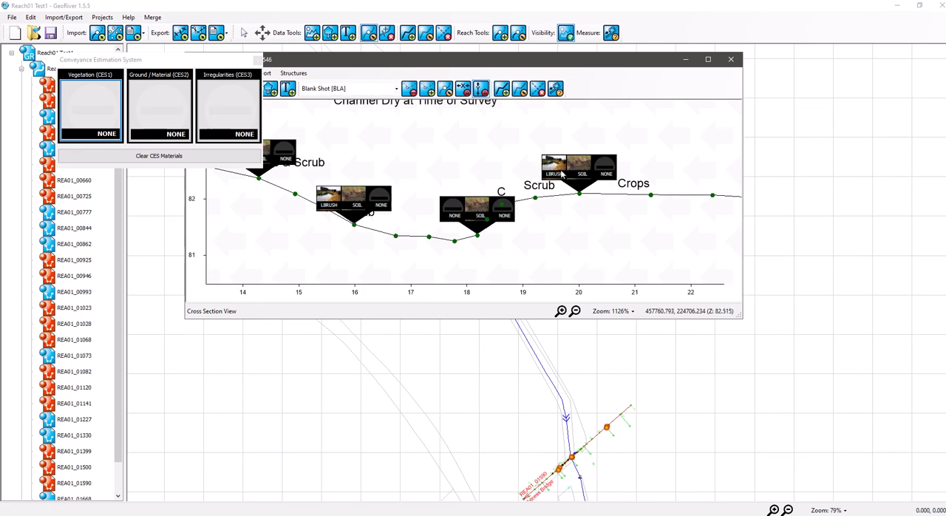
scroll(521, 194, "up", 2)
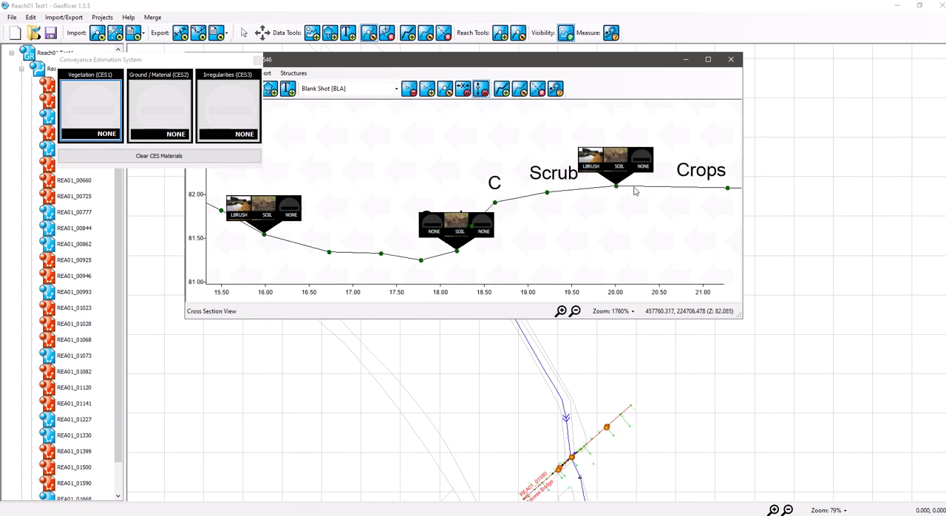
left_click_drag(468, 256, 571, 210)
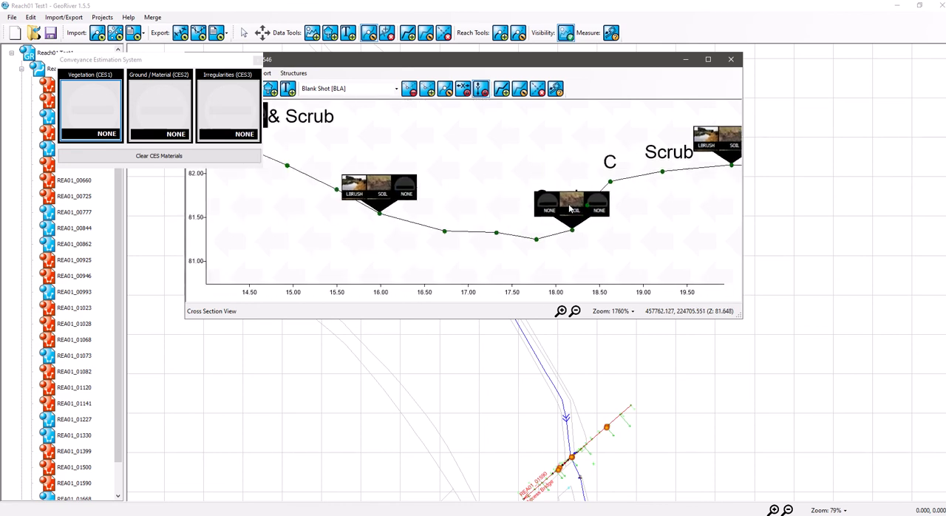
left_click_drag(463, 247, 583, 265)
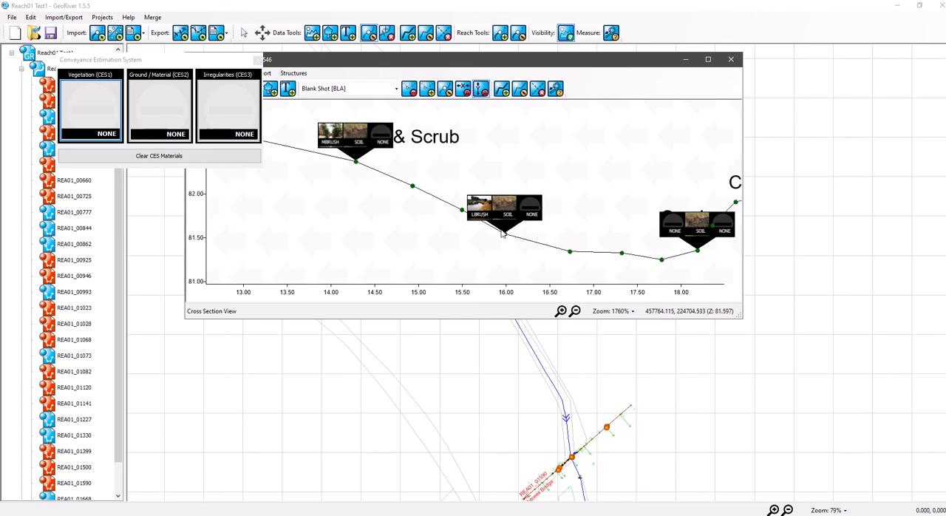
scroll(477, 214, "down", 3)
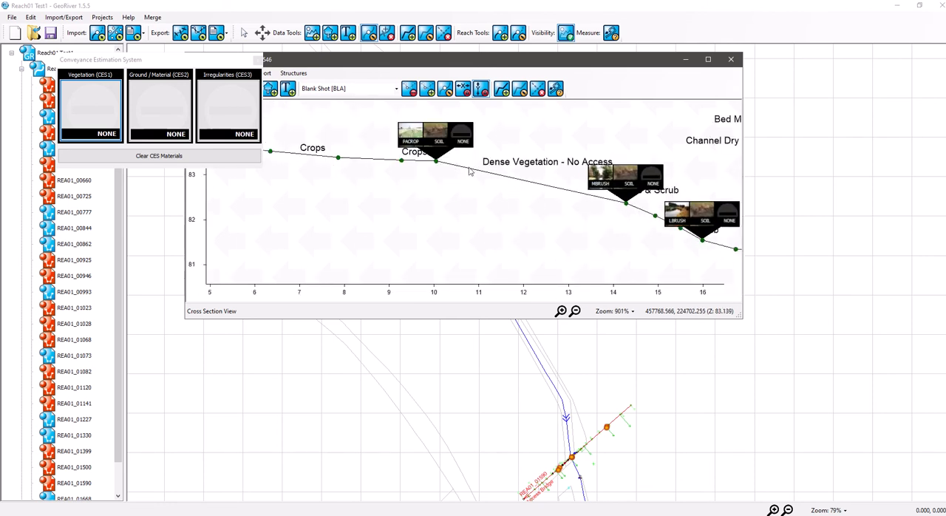
left_click_drag(437, 168, 545, 199)
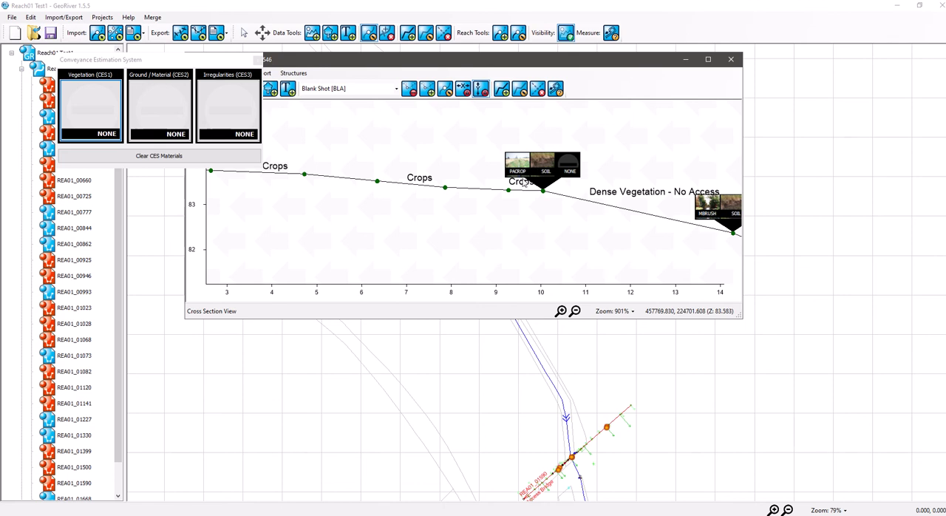
scroll(550, 198, "down", 4)
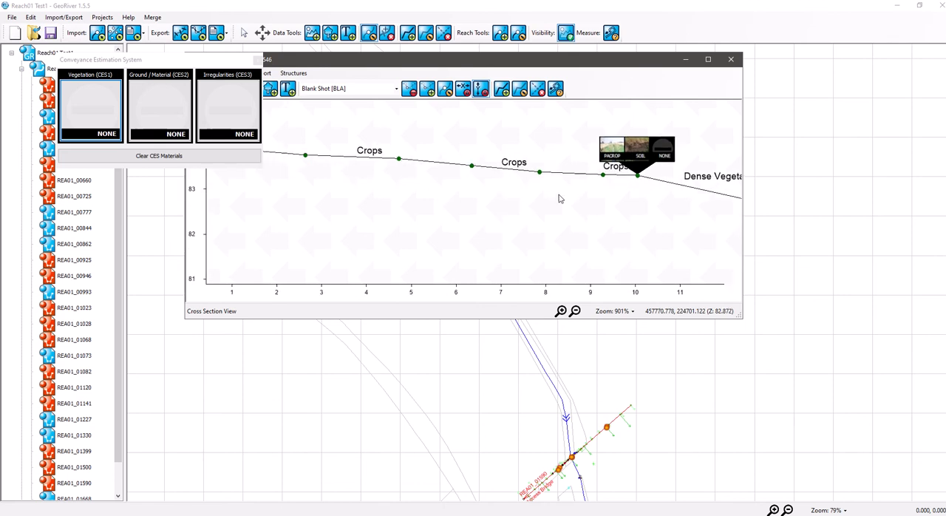
- Close the Conveyance Estimation System palette and the REA01_00546 cross section
left_click(256, 61)
left_click_drag(527, 156, 439, 164)
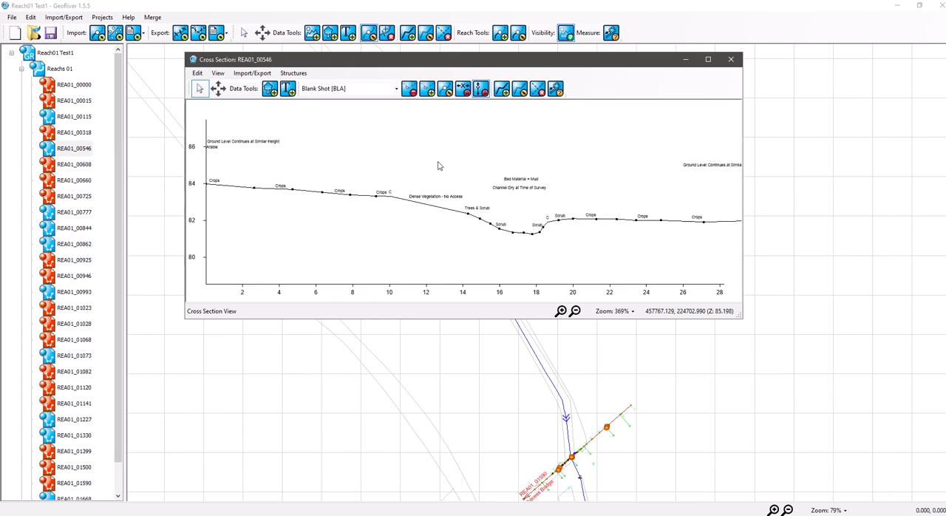
left_click(731, 60)
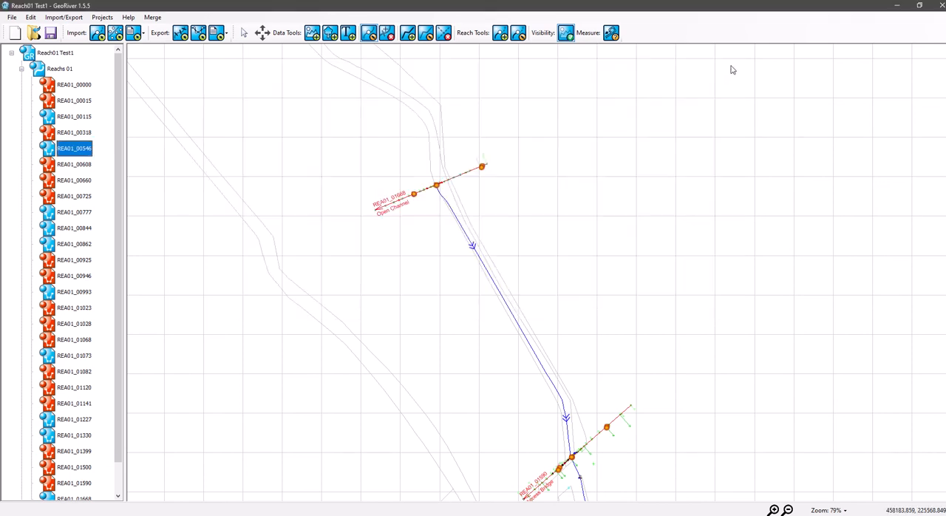
- Open the Mannings values table and review the default and custom values listed for the CES items
left_click(31, 17)
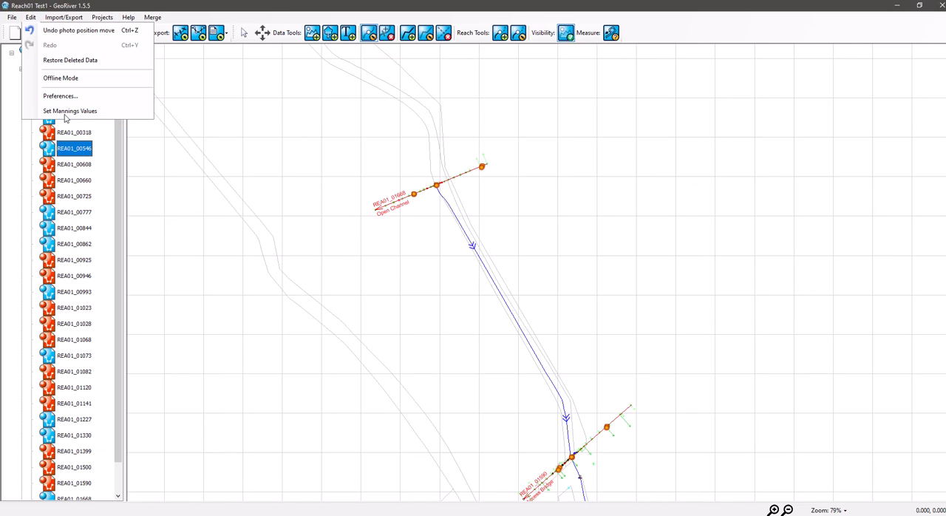
left_click(65, 113)
left_click_drag(212, 75, 471, 122)
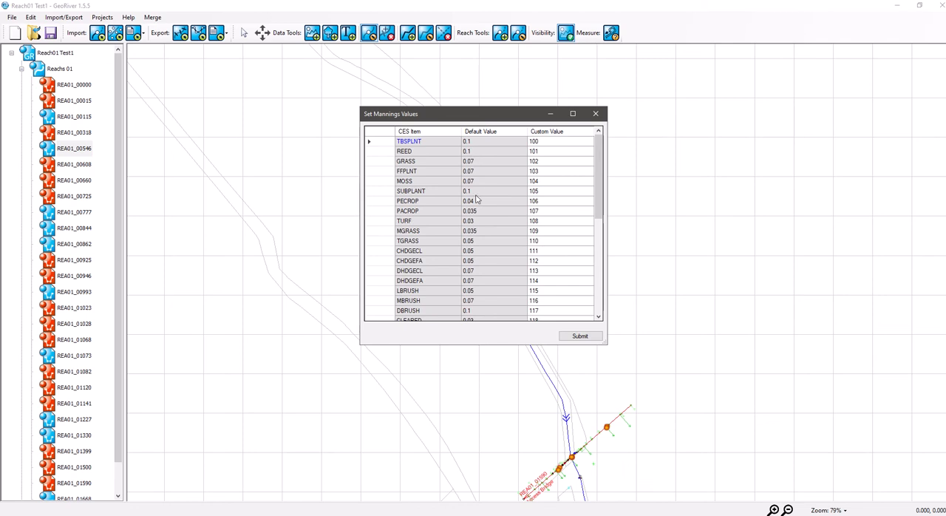
scroll(493, 289, "down", 4)
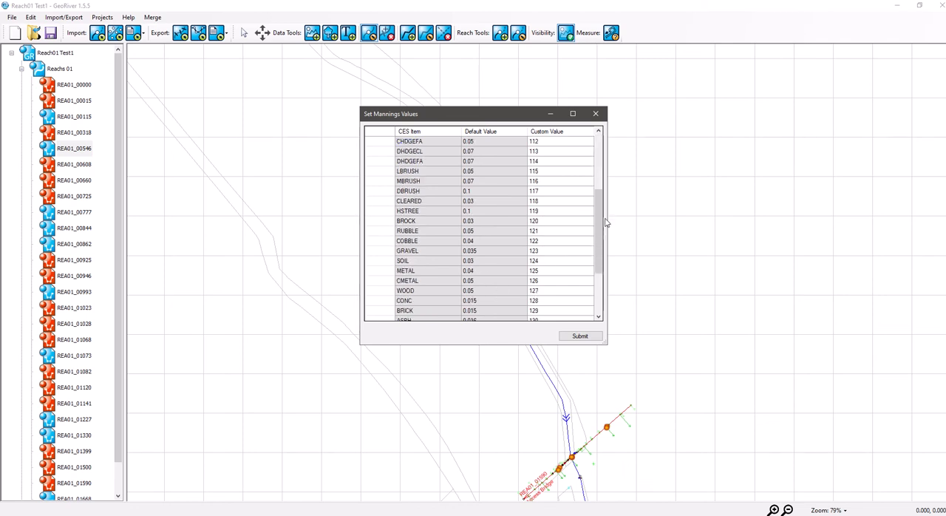
left_click_drag(600, 244, 595, 158)
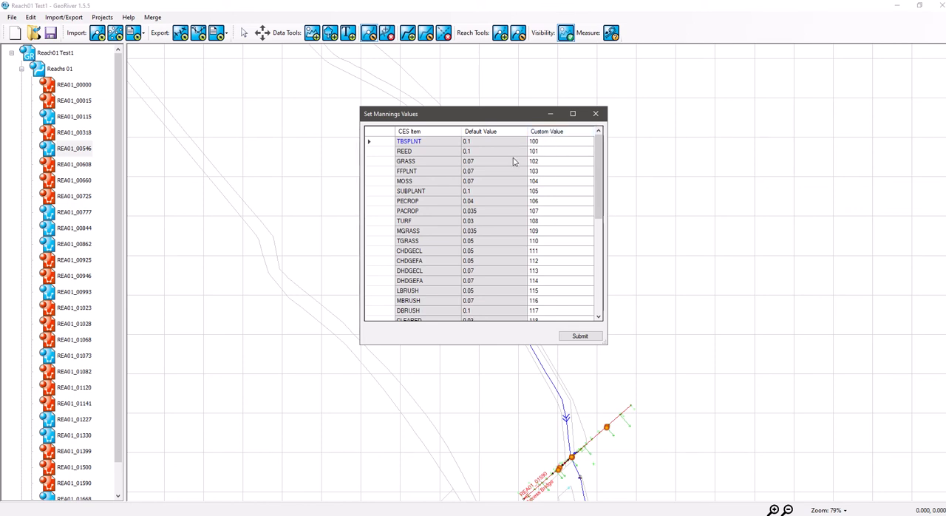
left_click_drag(476, 112, 447, 94)
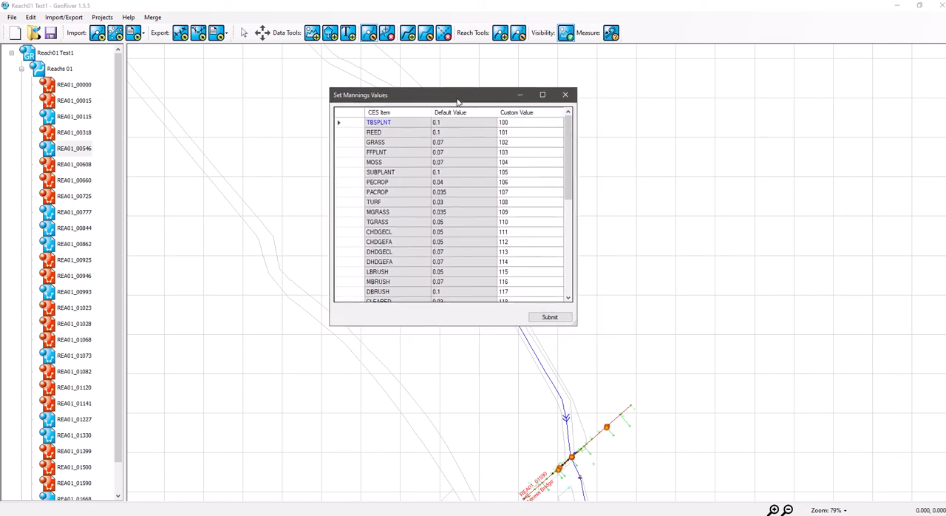
left_click_drag(568, 194, 576, 156)
- Set the custom Mannings value of TBSPLNT to 0.4
left_click(522, 126)
type("0.4")
left_click(526, 162)
- Set the custom Mannings value of TBSPLNT to 100 and submit the table
left_click(513, 126)
type("1_00")
left_click(550, 318)
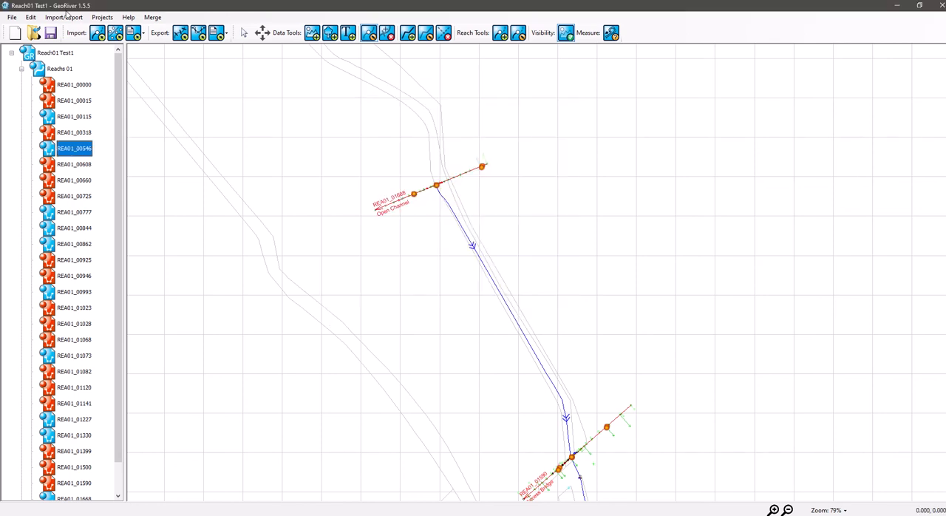
double_click(84, 153)
left_click(190, 99)
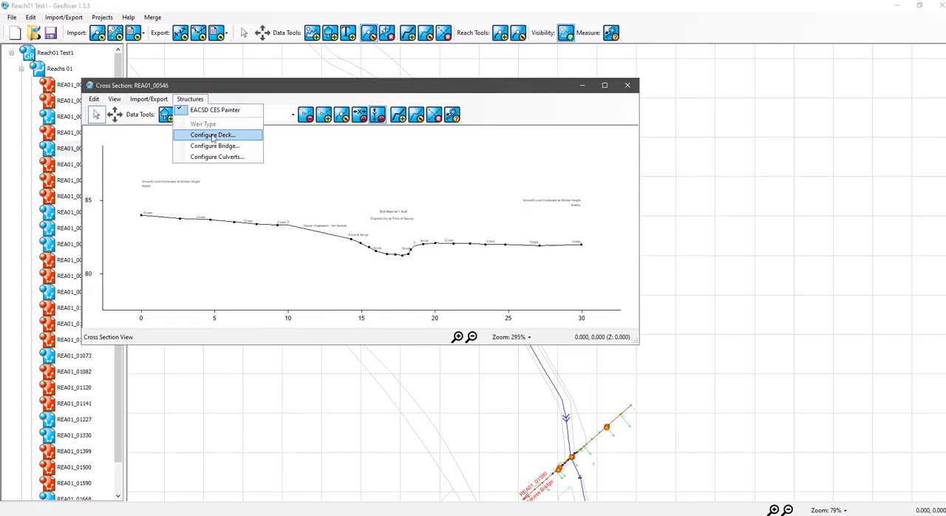
left_click(627, 85)
left_click(628, 85)
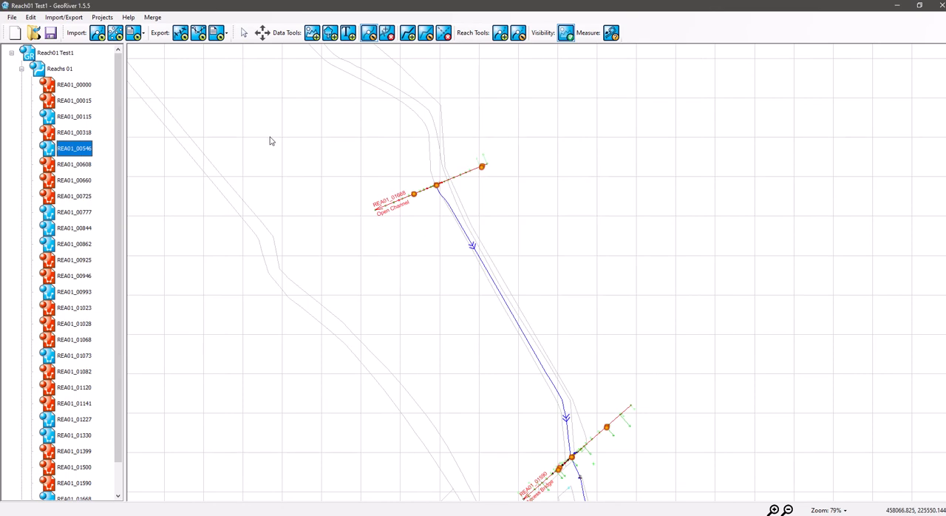
- Start an XYZ data export for Reachs 01 and limit the data to cross-sections only
left_click(221, 33)
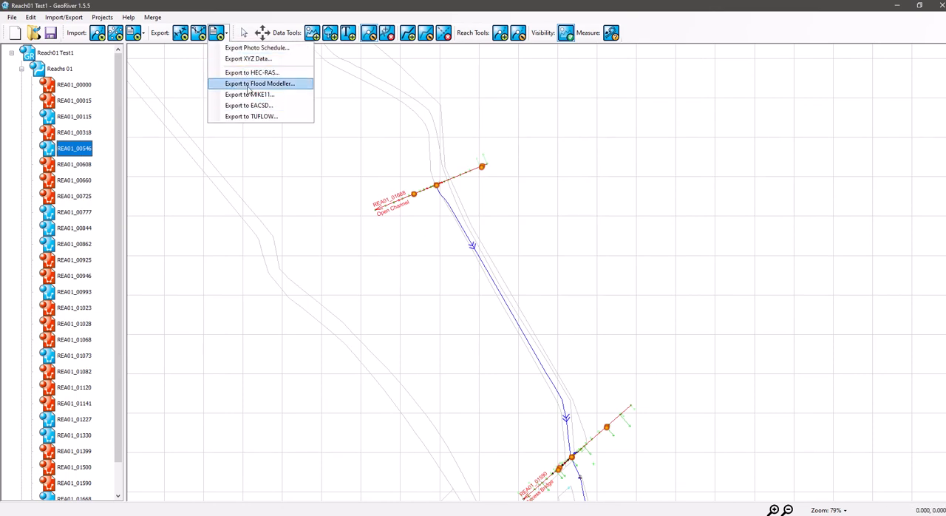
left_click(256, 59)
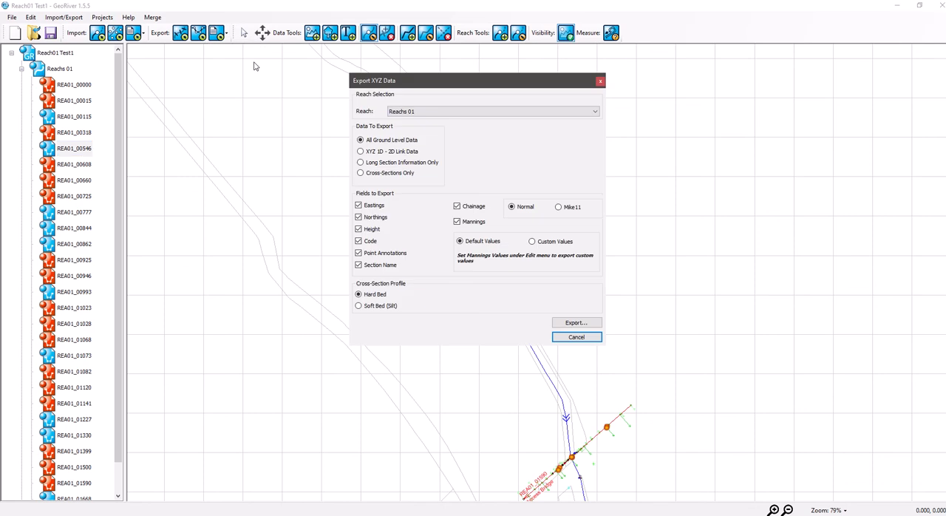
left_click_drag(421, 81, 382, 65)
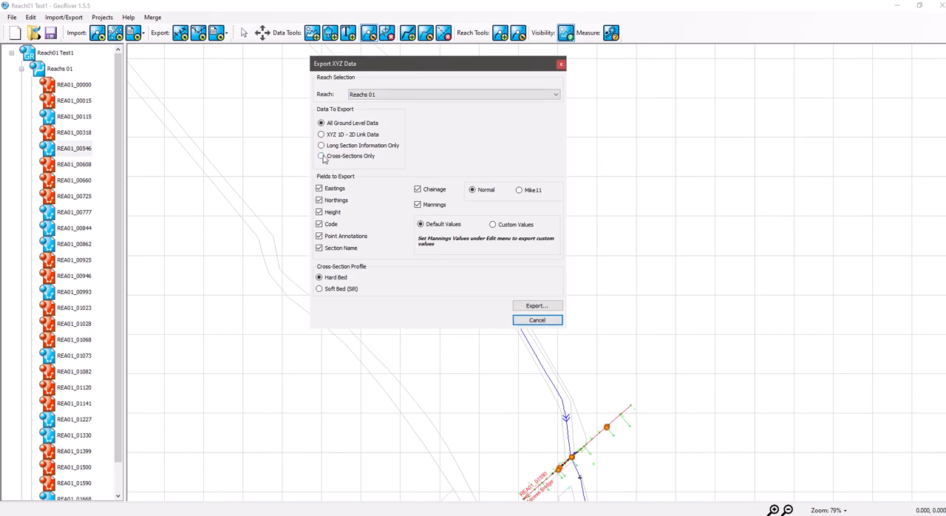
left_click(322, 157)
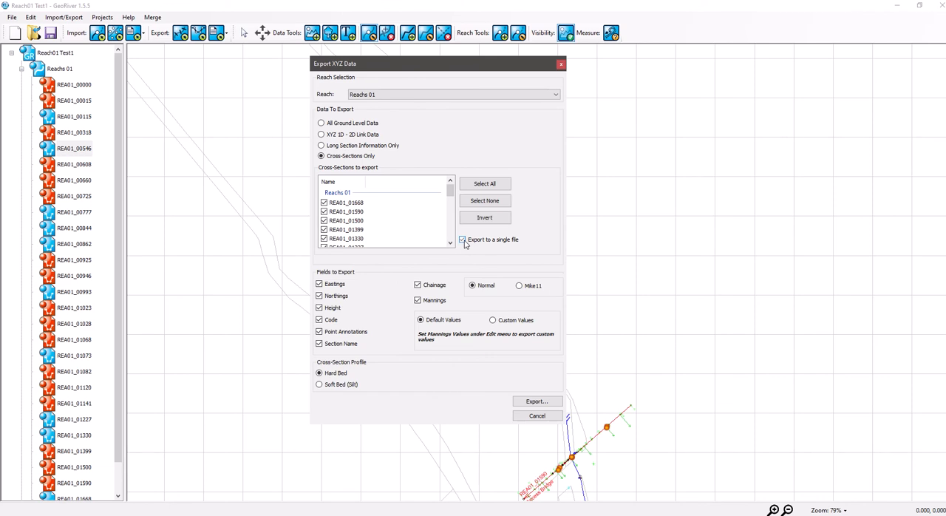
- Clear the list of cross-sections to export and include only REA01_00546
left_click(483, 186)
scroll(385, 232, "down", 8)
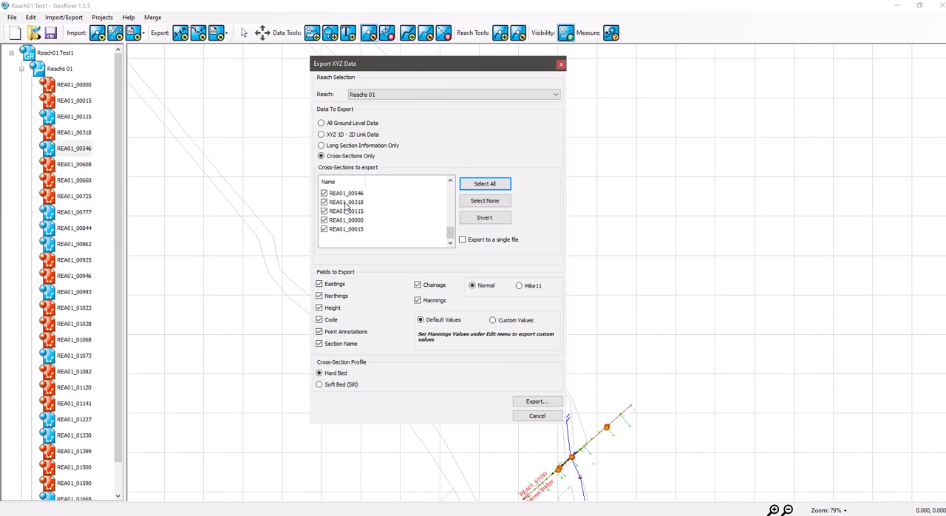
left_click(479, 201)
left_click(325, 193)
- Exclude the Code and Point Annotations fields from the export and use the custom Mannings values
left_click(319, 319)
left_click(320, 332)
left_click(493, 320)
- Export the cross-section XYZ data to the Working Infomation folder as a CSV file named Test M
left_click(537, 402)
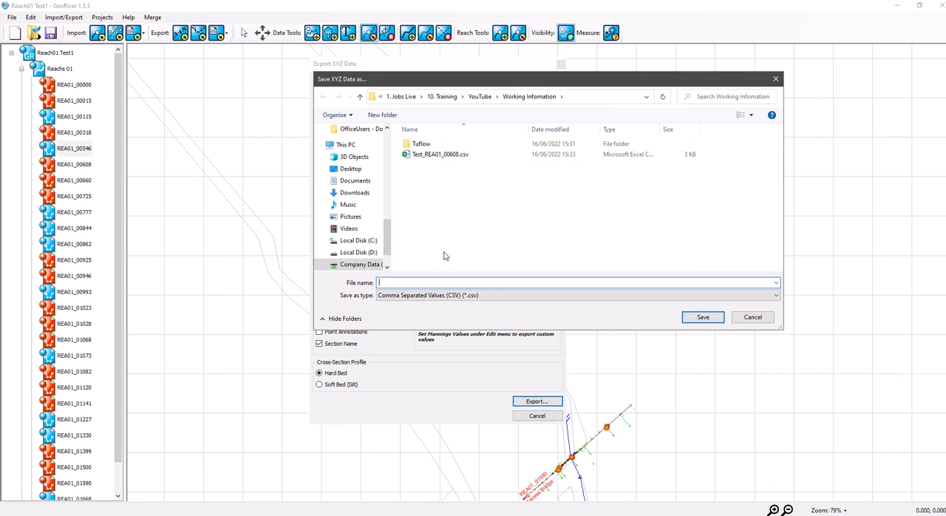
type("Test M")
left_click(703, 320)
- Switch to the Working Infomation folder in File Explorer and open Test M_REA01_00546.csv in Excel
left_click(142, 515)
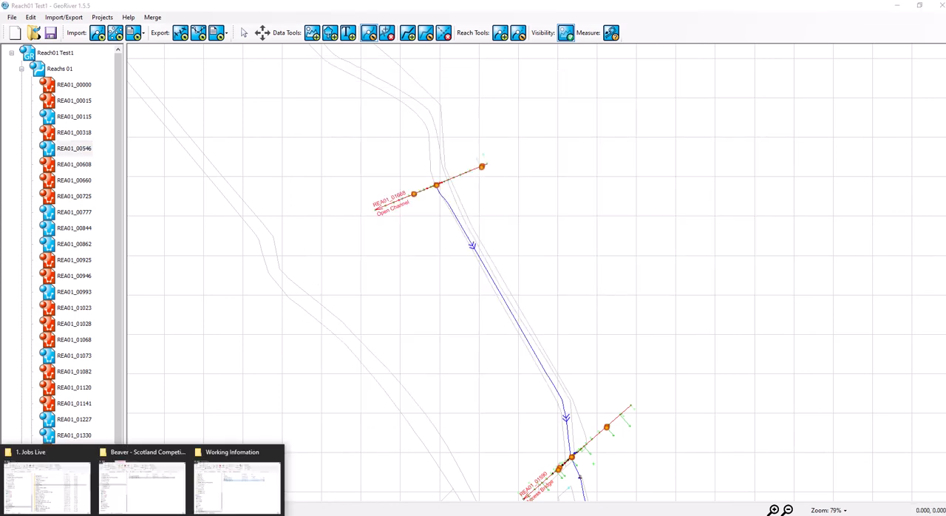
left_click(237, 481)
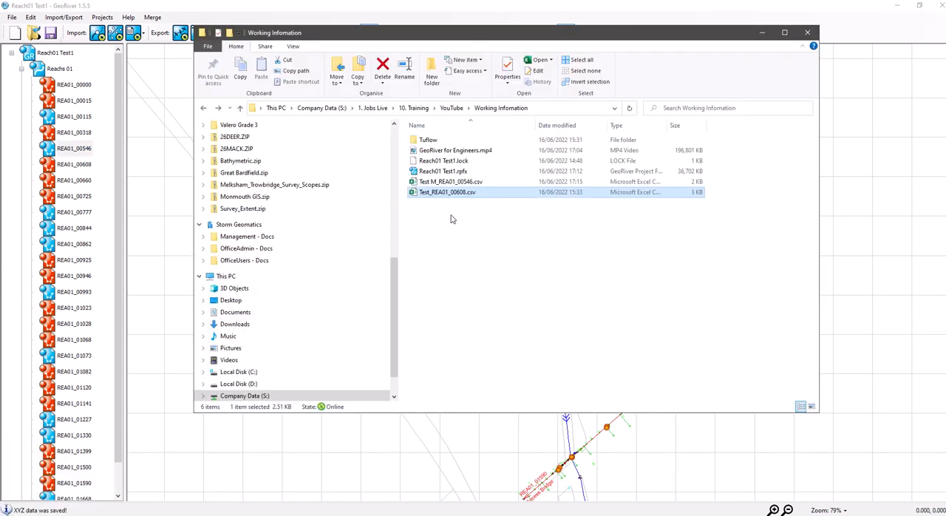
left_click(444, 183)
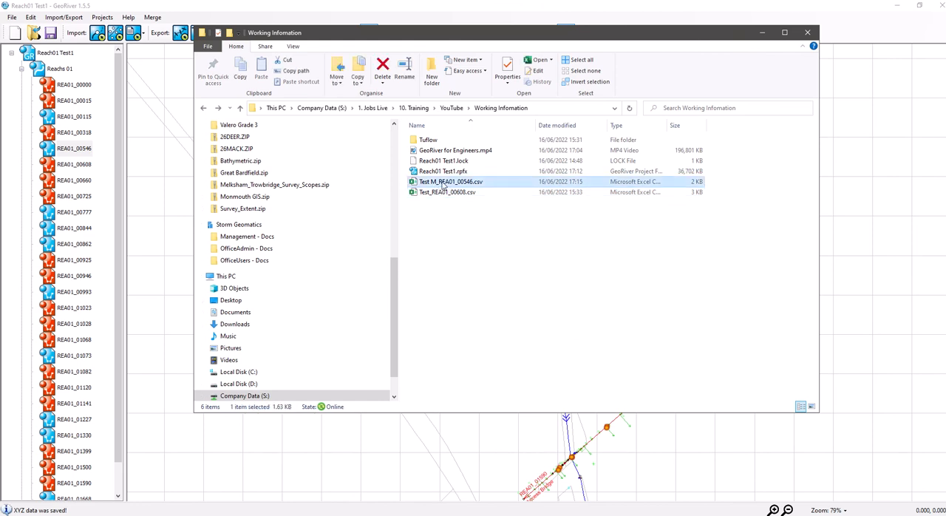
double_click(462, 184)
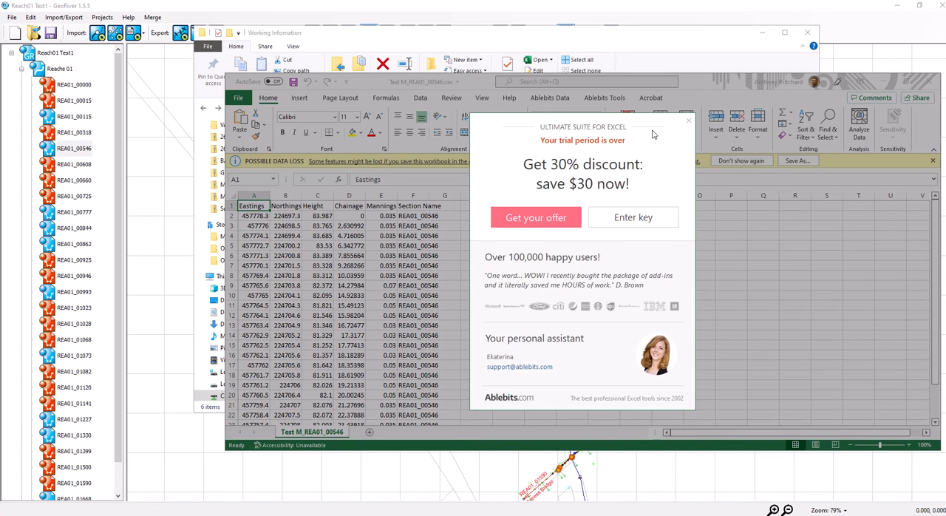
- Examine the Mannings column for every point of REA01_00546, close the spreadsheet and put the folder window away
left_click(688, 120)
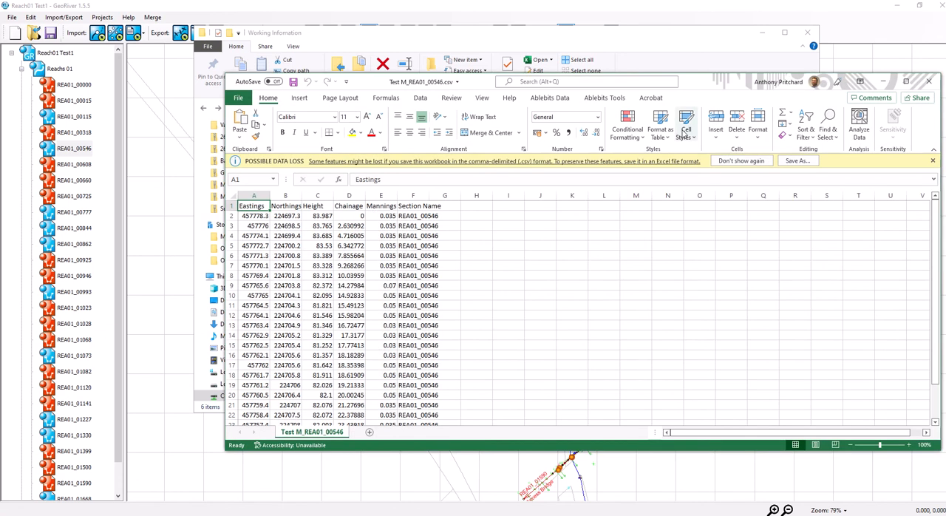
left_click(382, 215)
scroll(380, 299, "down", 2)
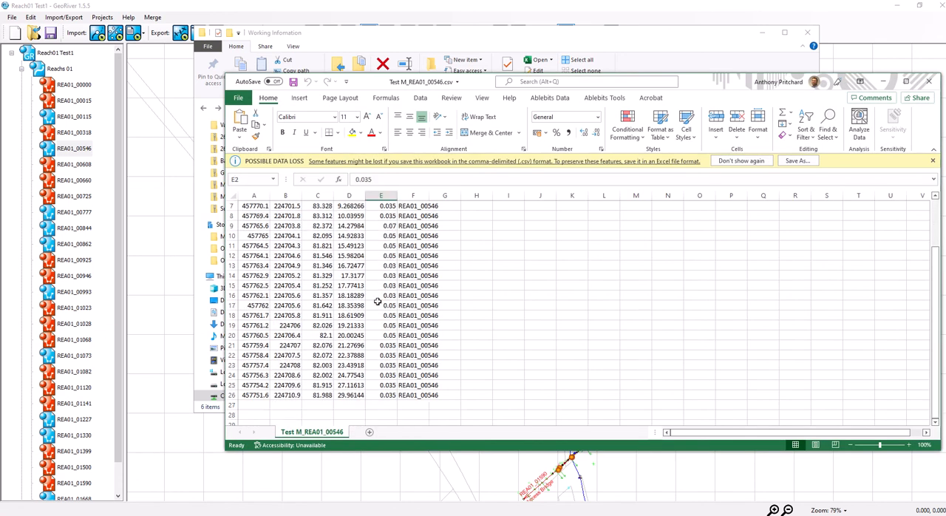
scroll(378, 309, "up", 2)
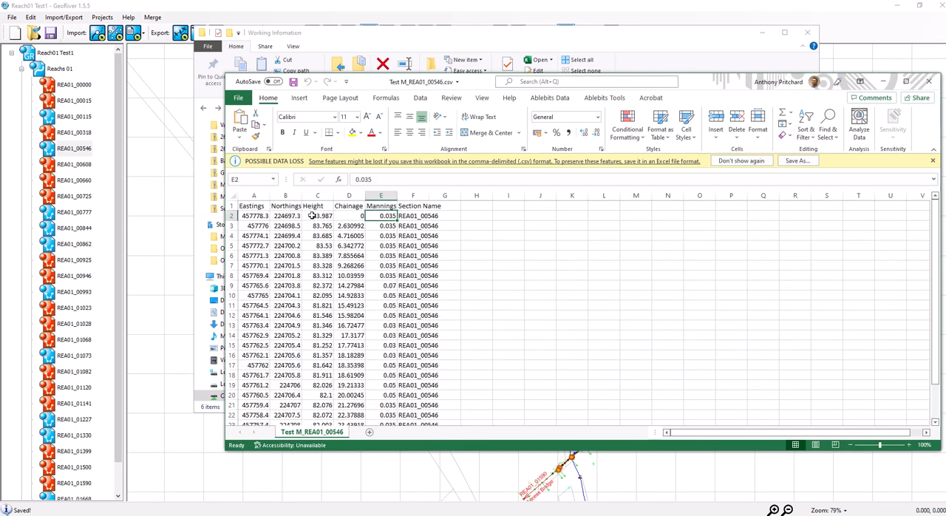
left_click(929, 81)
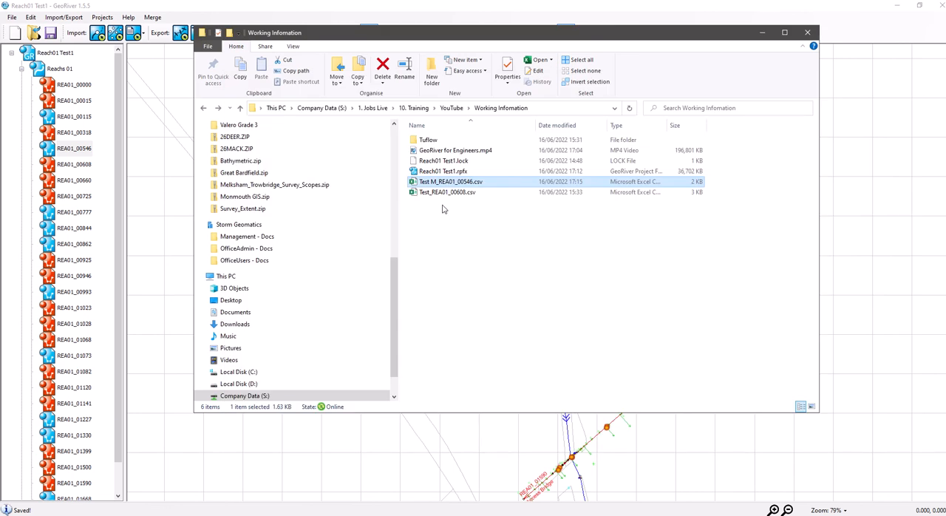
left_click(762, 33)
left_click(225, 32)
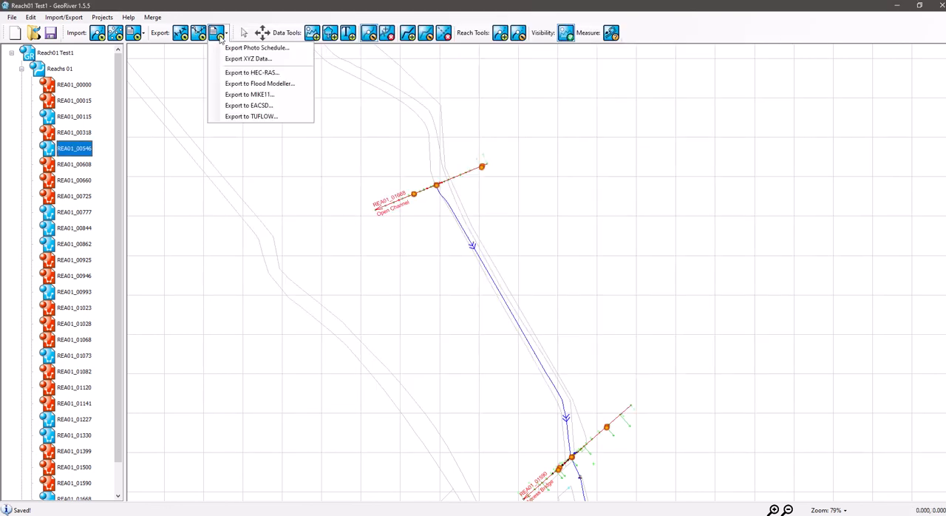
left_click(248, 59)
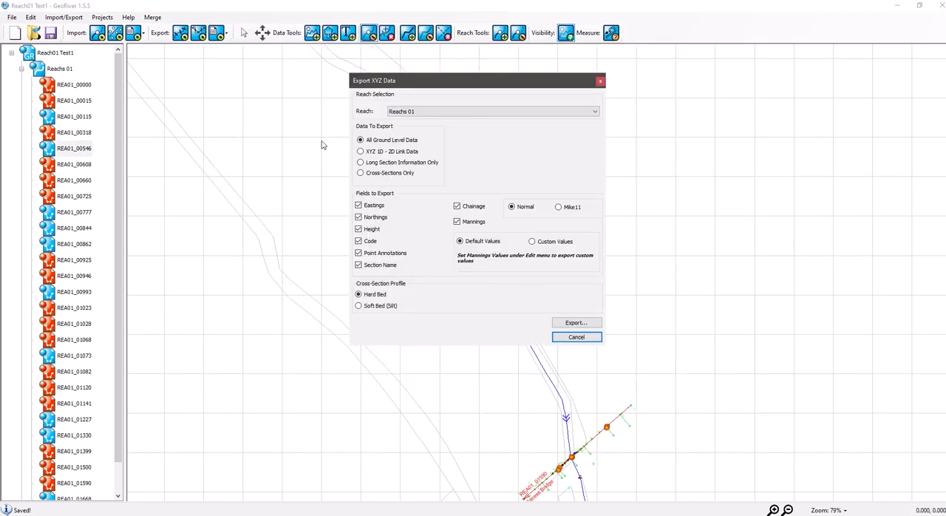
left_click(385, 173)
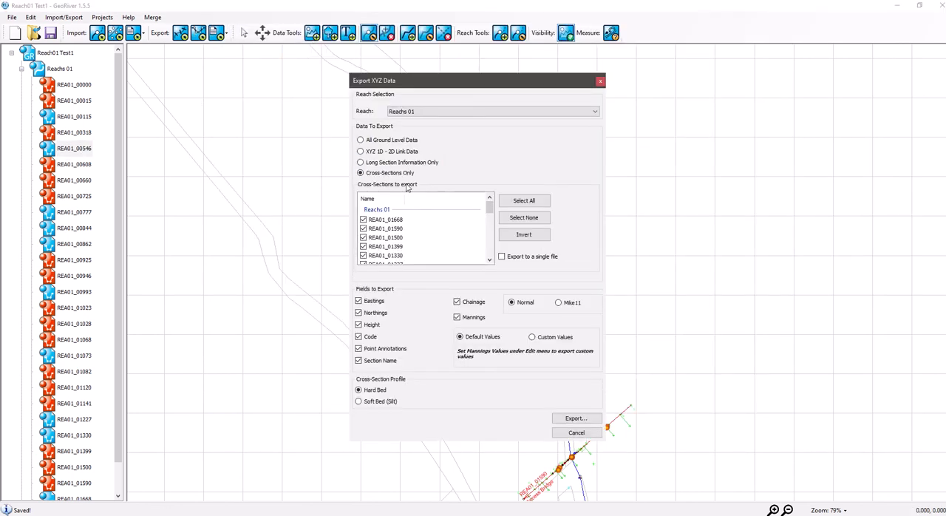
left_click(502, 257)
left_click(576, 433)
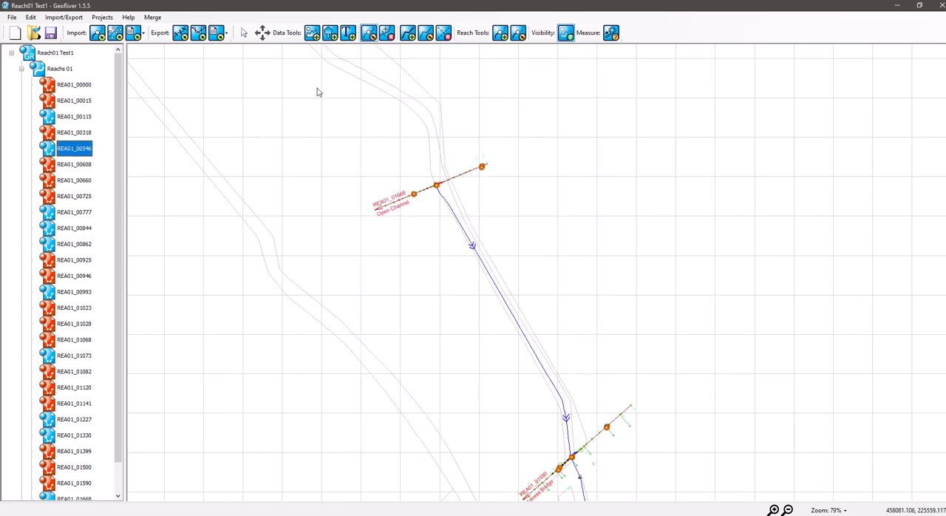
- Start a Flood Modeller export of Reachs 01, keeping the hard bed profile and default Mannings values
left_click(220, 34)
left_click(269, 84)
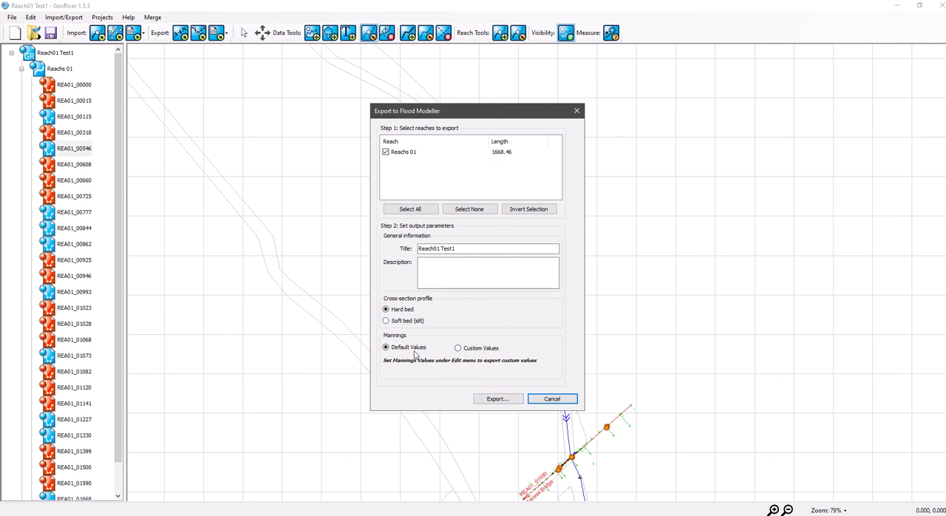
left_click(490, 400)
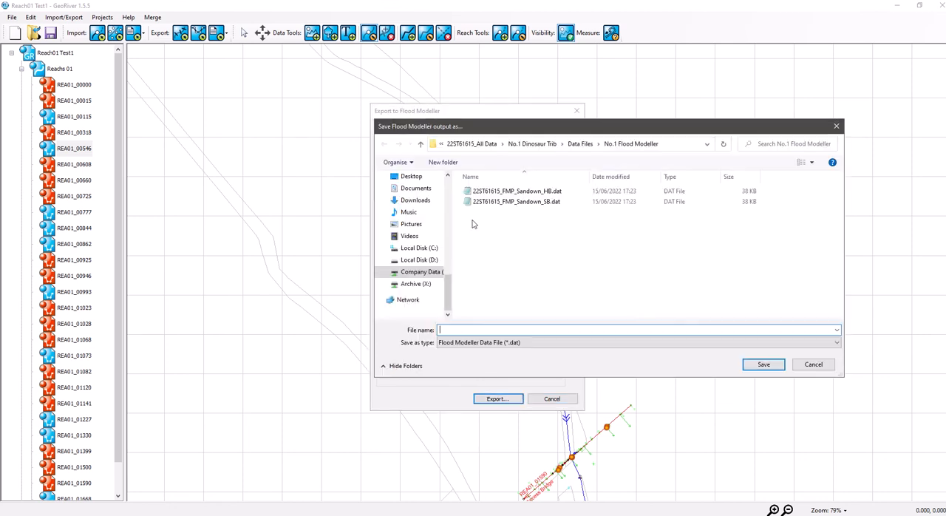
- Save the Flood Modeller data file as Test FMP in 10. Training > YouTube > Working Infomation
left_click(475, 145)
left_click(473, 145)
double_click(498, 266)
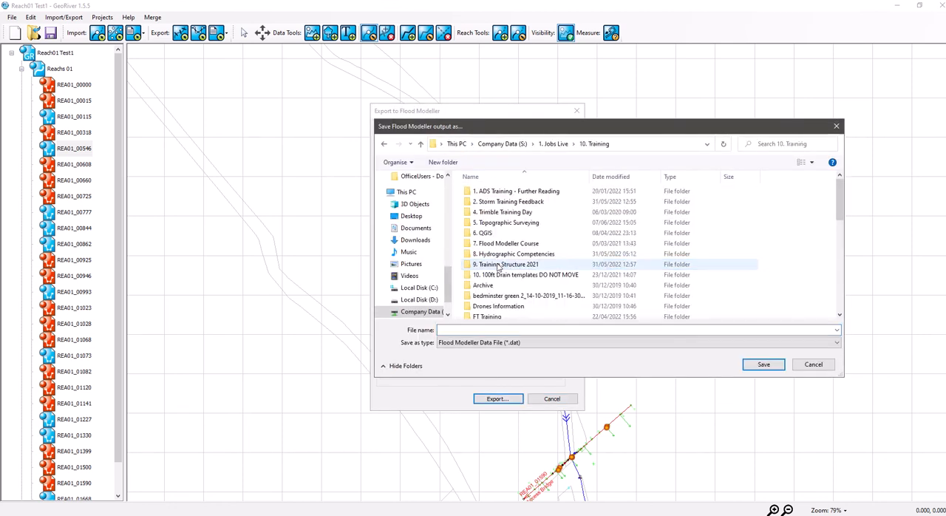
scroll(498, 268, "down", 7)
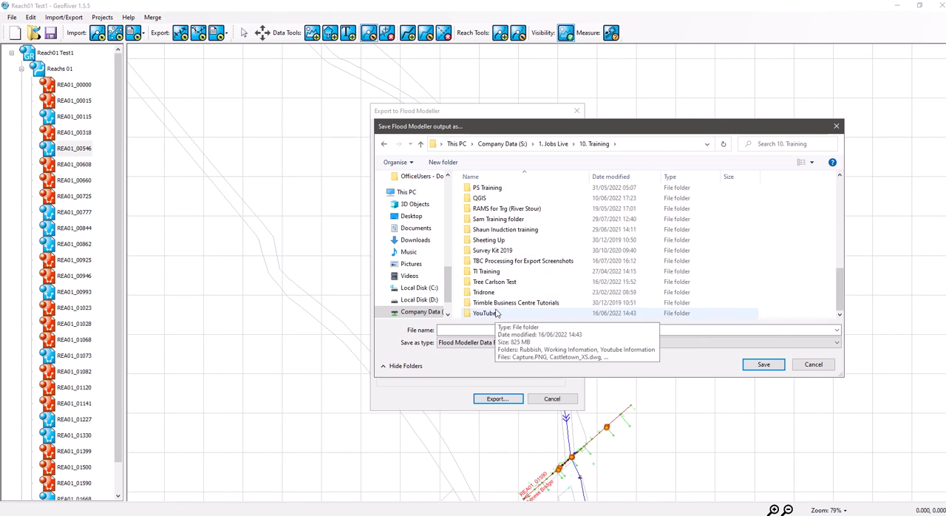
double_click(497, 314)
double_click(497, 202)
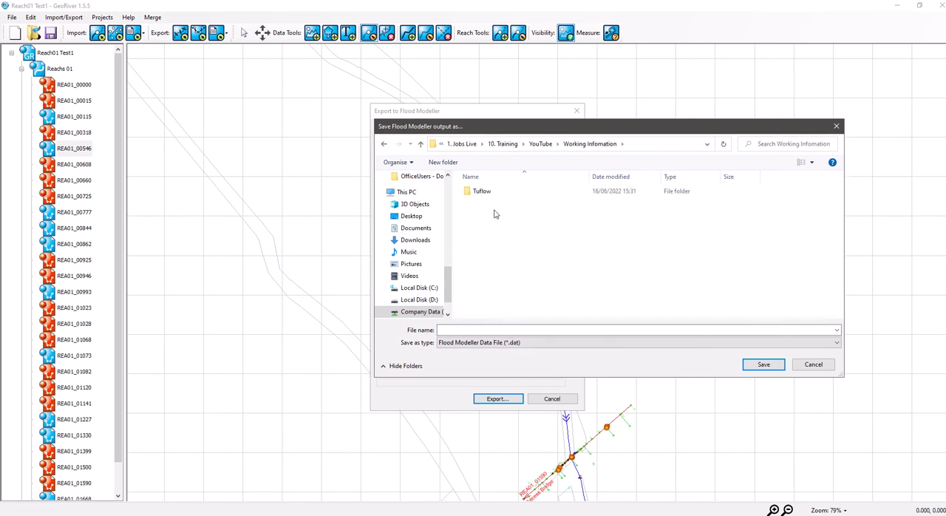
type("Test FM")
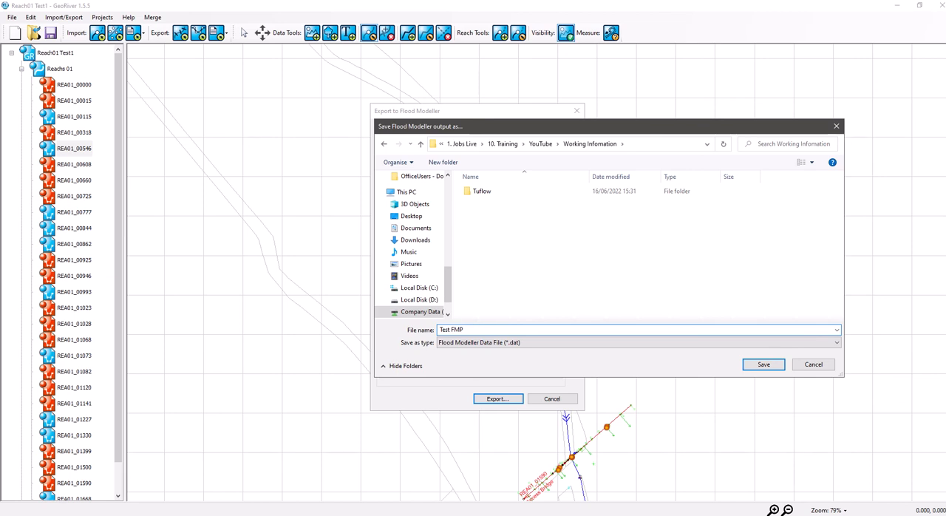
type("P")
key("Return")
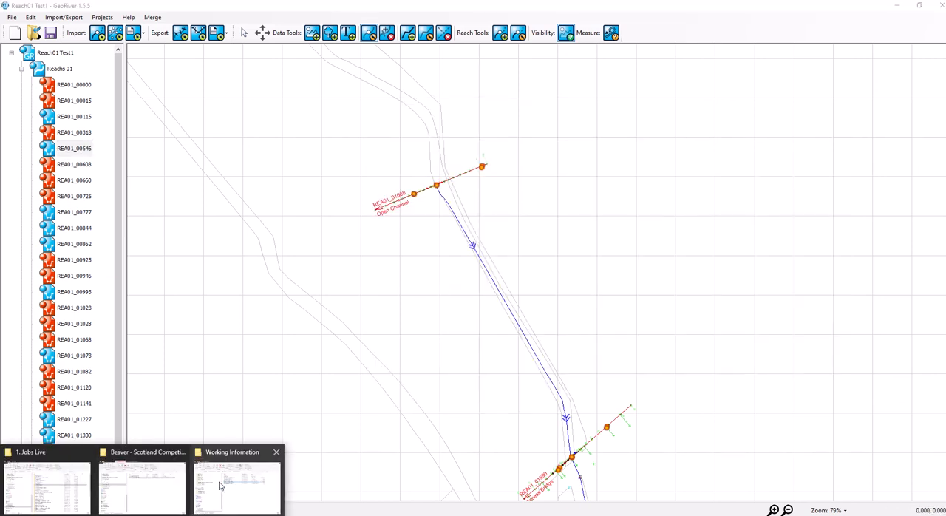
- Open Test FMP.dat from the Working Infomation folder and find the section REA01_00546
left_click(225, 484)
left_click(432, 181)
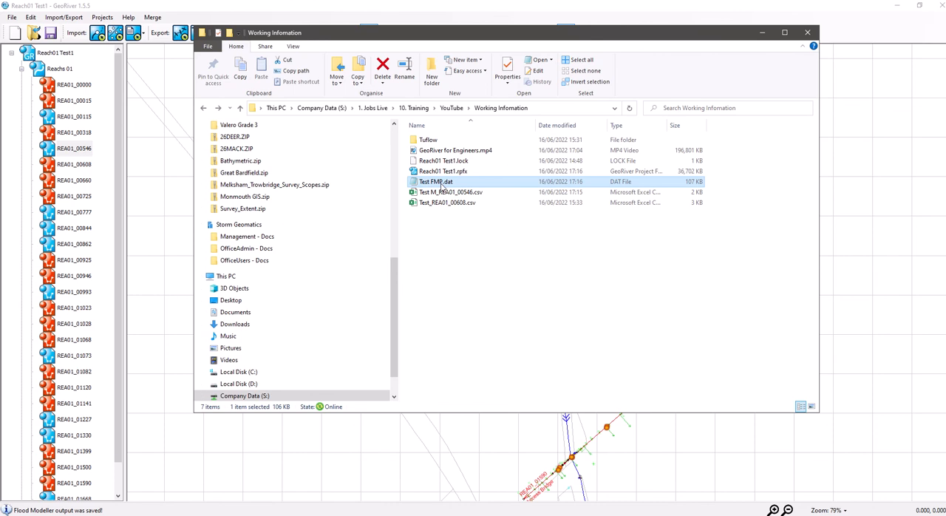
double_click(441, 185)
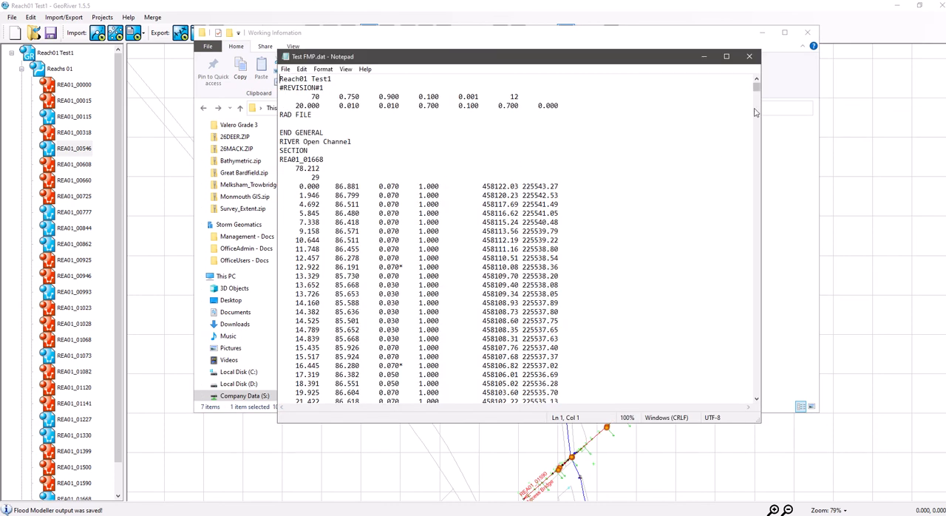
left_click_drag(756, 88, 757, 314)
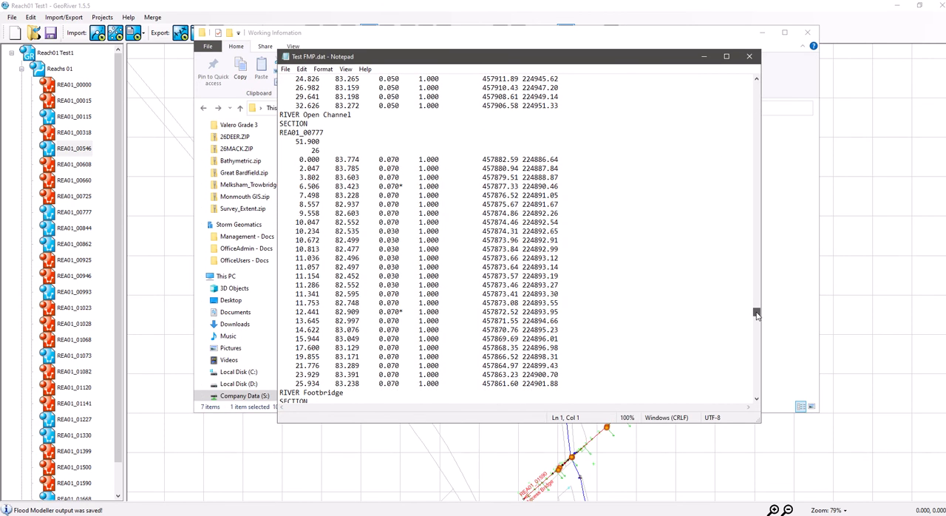
left_click_drag(757, 314, 763, 360)
scroll(590, 272, "down", 1)
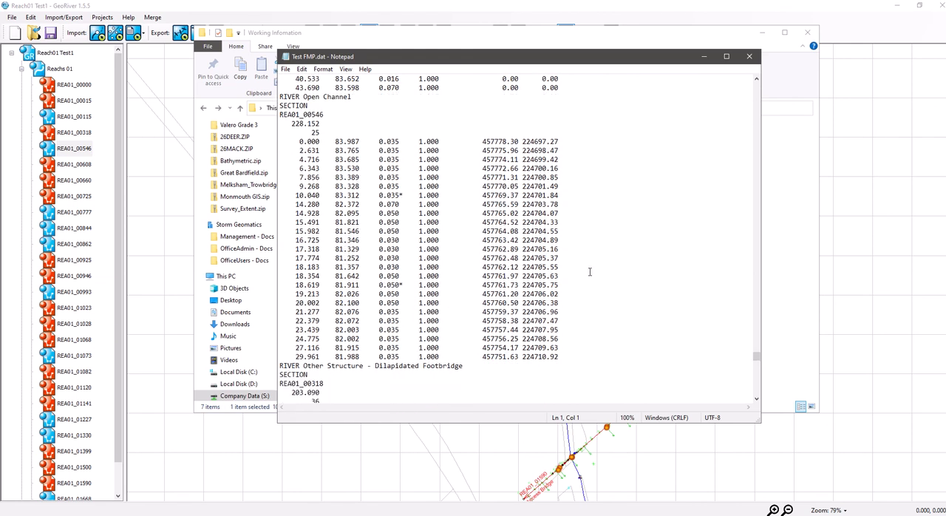
- Examine the Mannings values listed for section REA01_00546, then close the text file and the folder window
left_click_drag(397, 150, 397, 162)
left_click(392, 142)
scroll(418, 223, "down", 2)
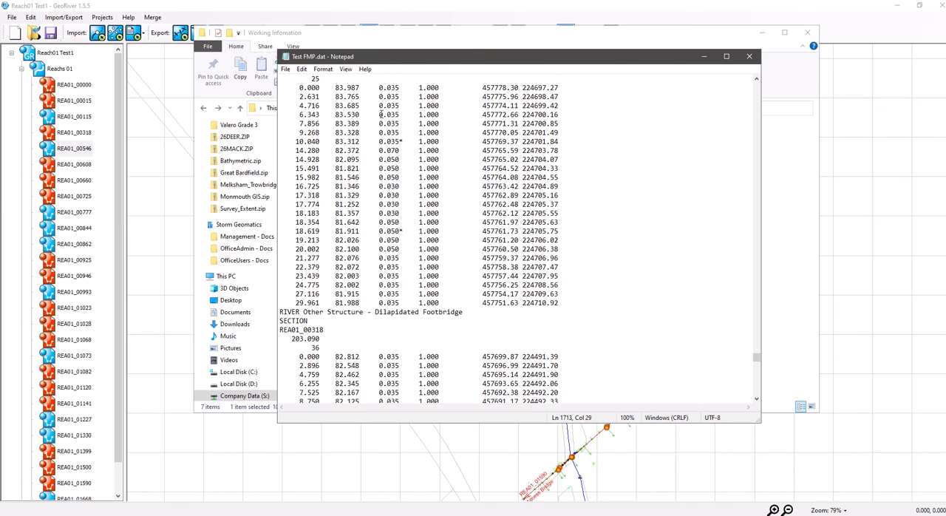
left_click(749, 57)
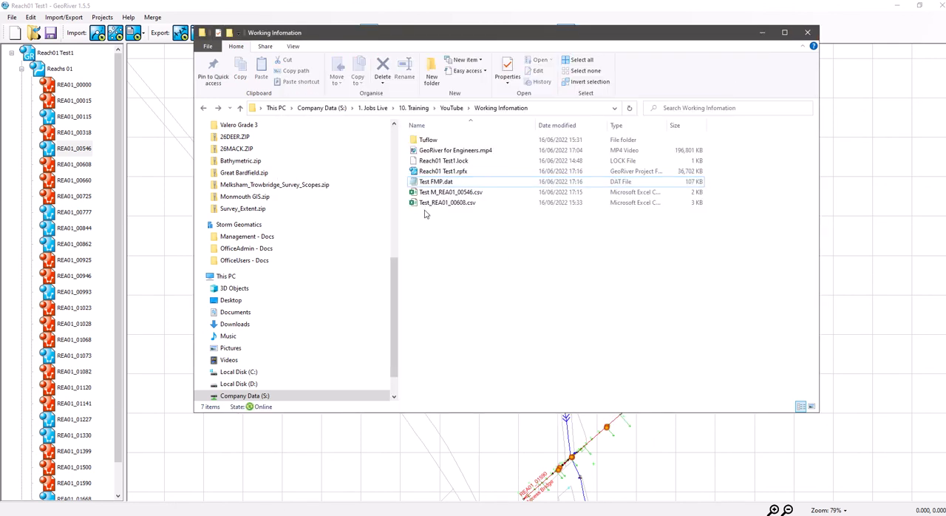
left_click(808, 32)
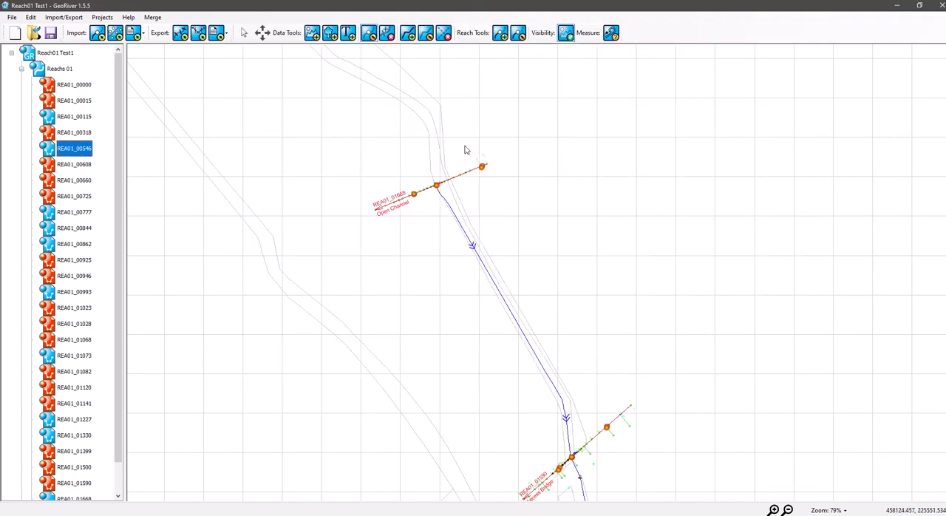
left_click(414, 194)
left_click_drag(413, 194, 411, 195)
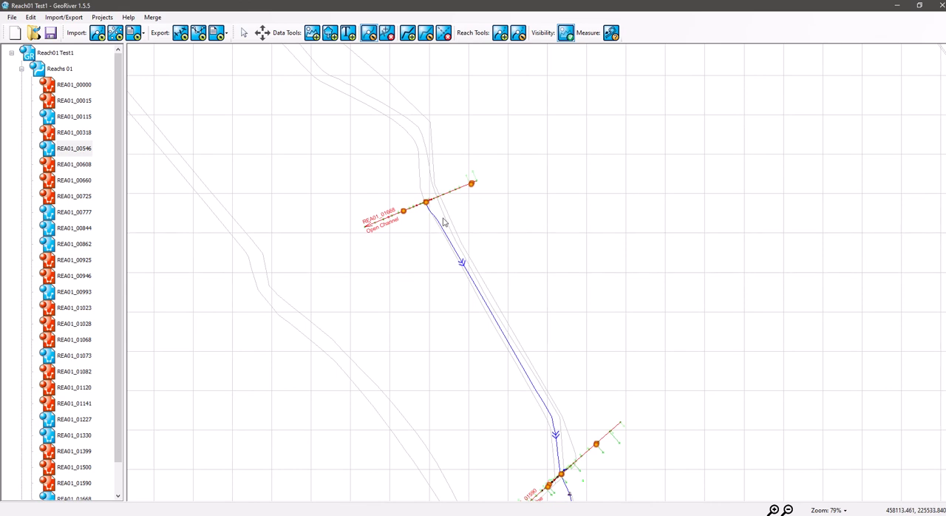
left_click_drag(425, 261, 403, 226)
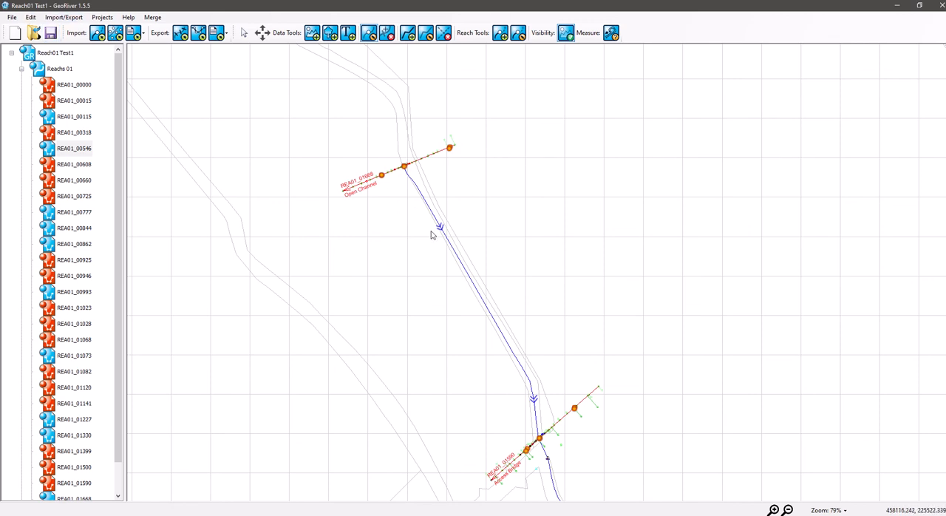
left_click_drag(393, 241, 369, 202)
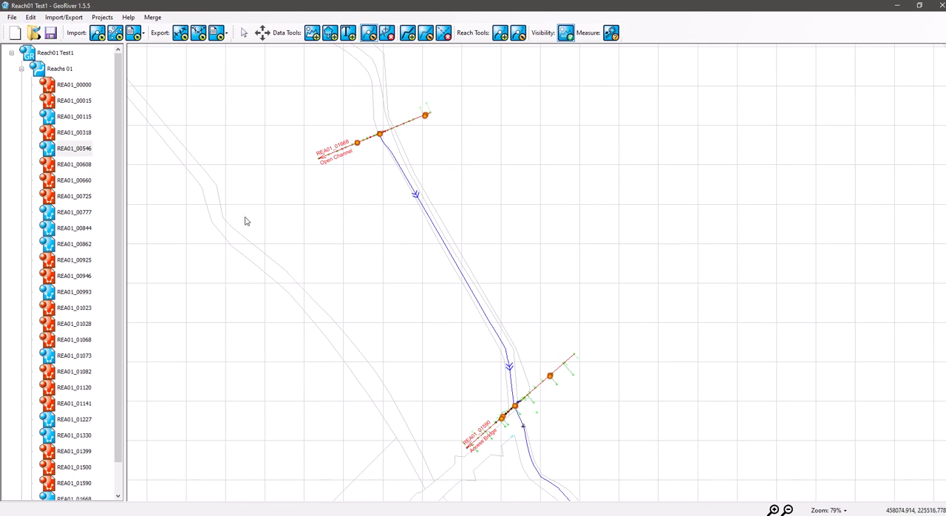
left_click_drag(451, 293, 403, 273)
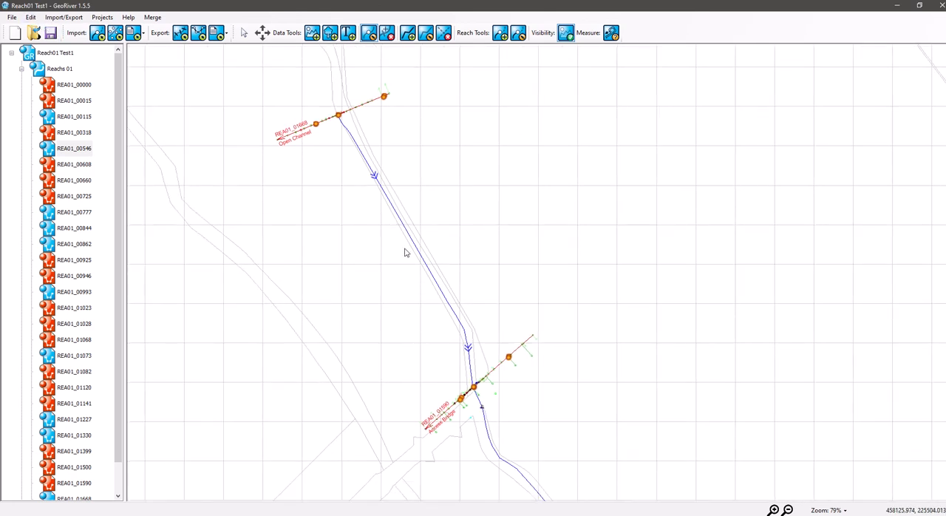